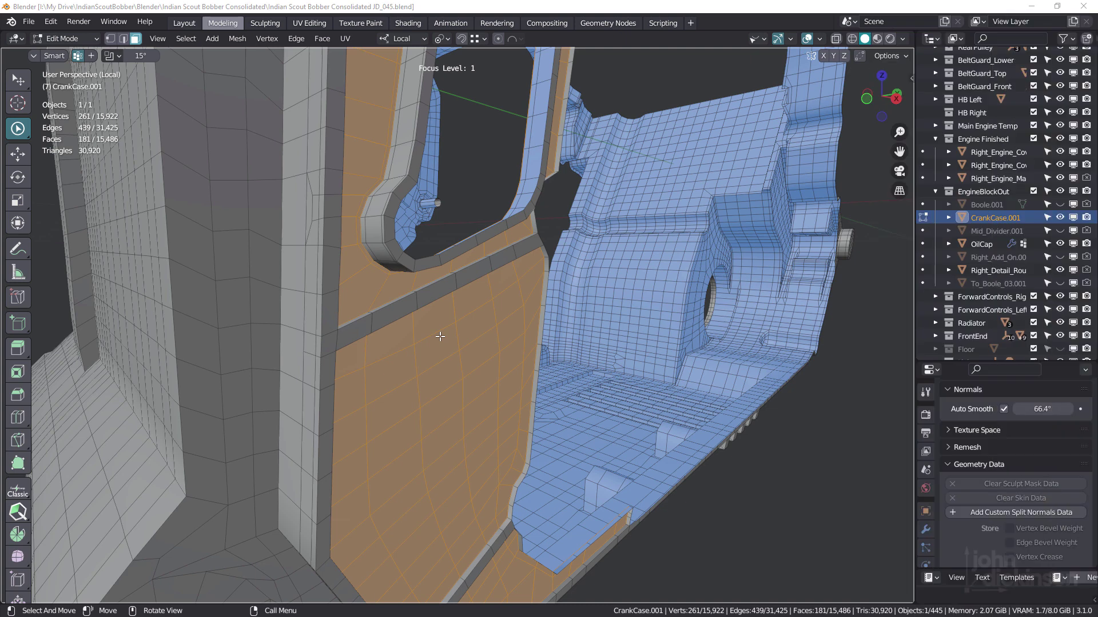
scroll(441, 317, down, 5)
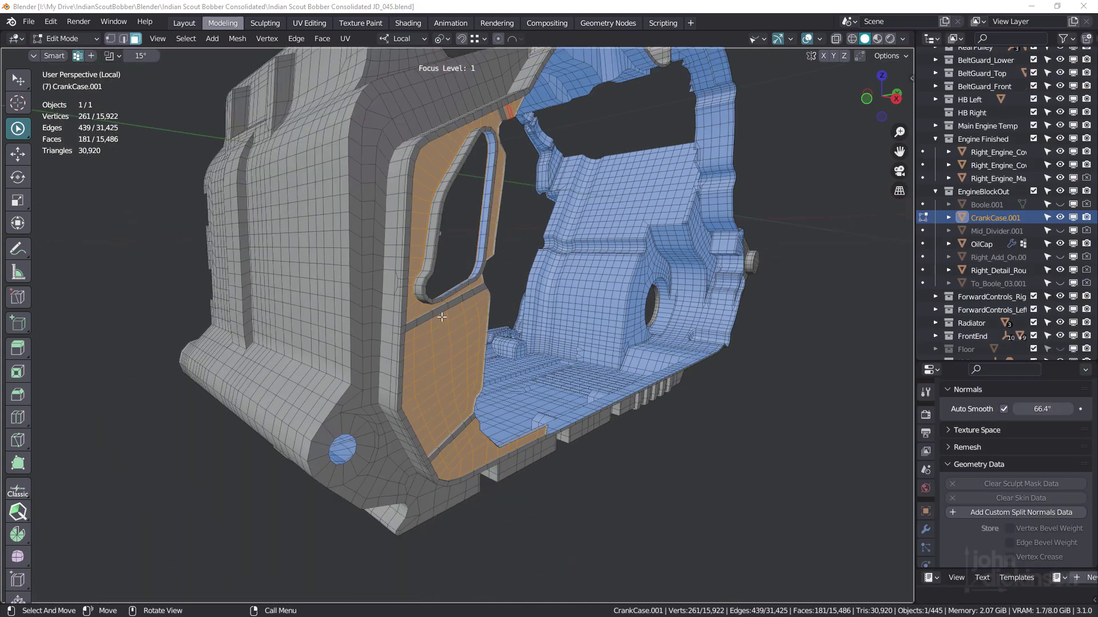
scroll(440, 317, down, 4)
mouse_move(372, 235)
middle_down()
mouse_move(516, 233)
mouse_move(362, 230)
middle_up()
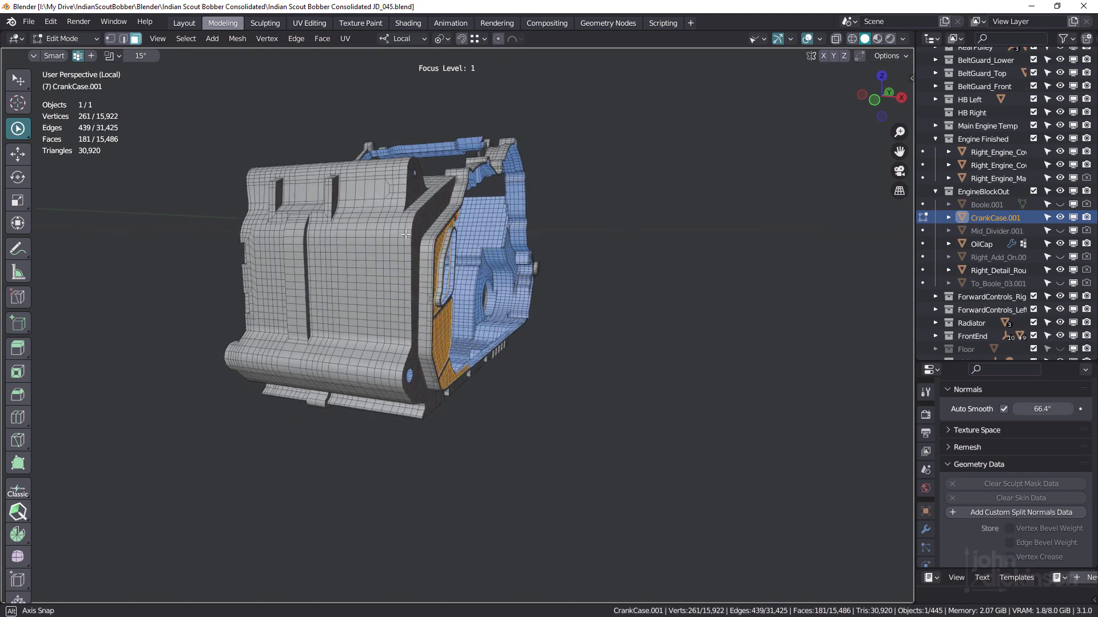
scroll(398, 293, up, 4)
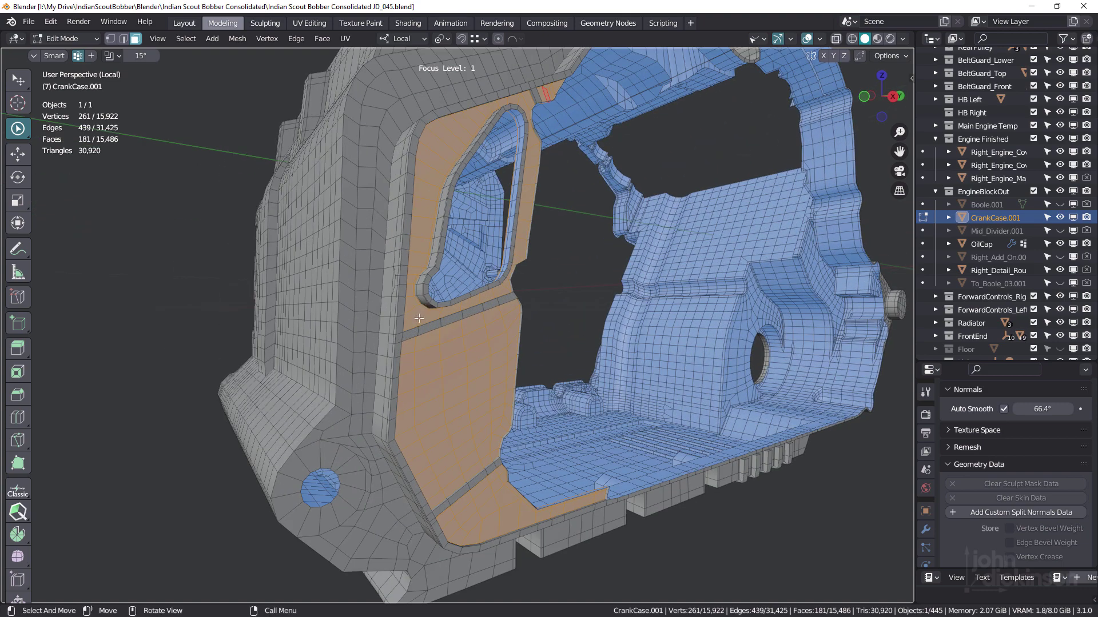
scroll(419, 361, up, 1)
mouse_move(418, 360)
middle_down()
mouse_move(425, 346)
mouse_move(457, 389)
mouse_move(487, 381)
mouse_move(446, 337)
middle_up()
key(Tab)
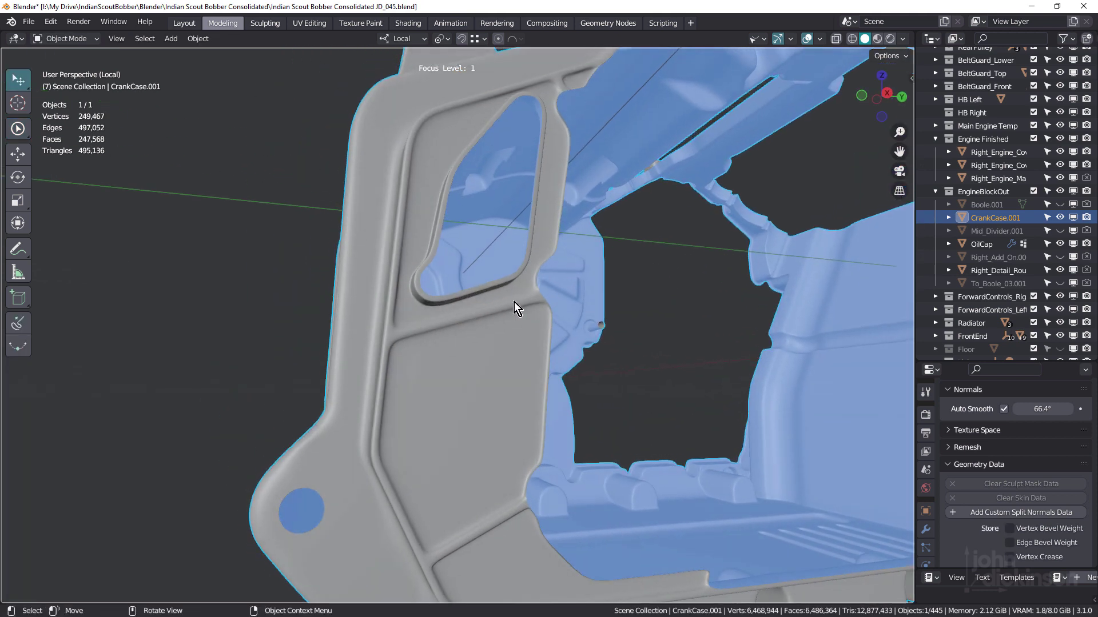
mouse_move(539, 88)
middle_down()
mouse_move(446, 377)
mouse_move(442, 332)
mouse_move(434, 343)
middle_up()
key(Tab)
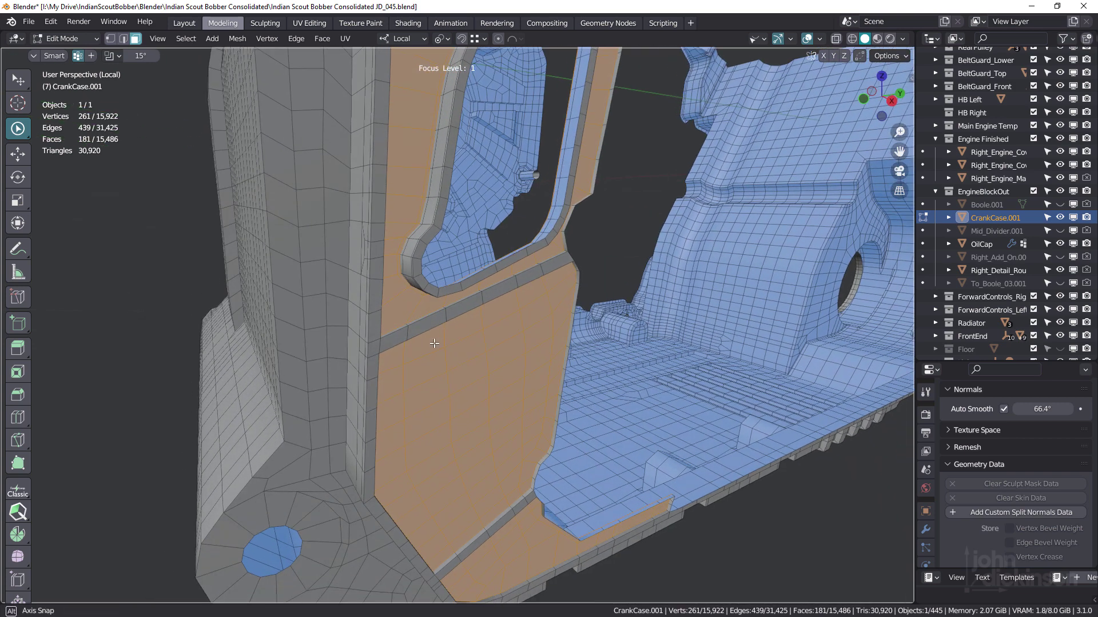